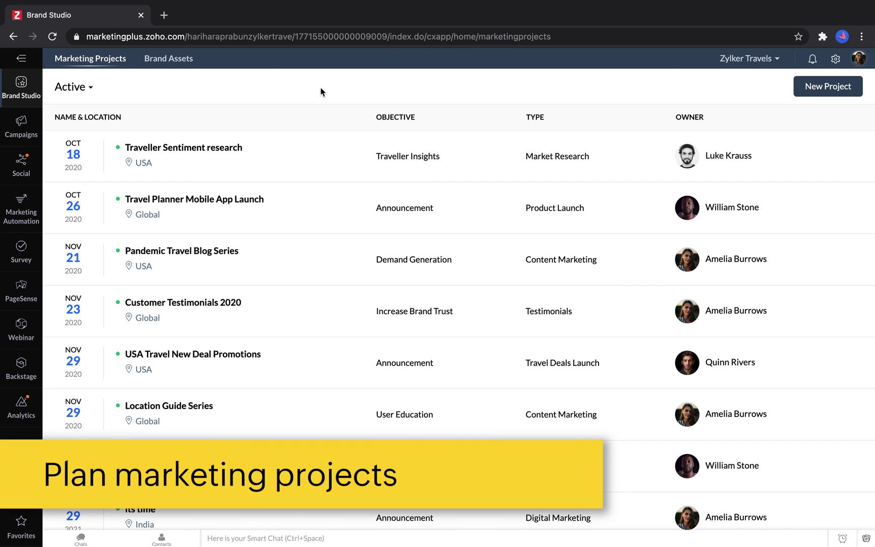
Open the Travel Planner Mobile App Launch project from the Marketing Projects list
{"action": "left_click", "coordinate": [242, 212]}
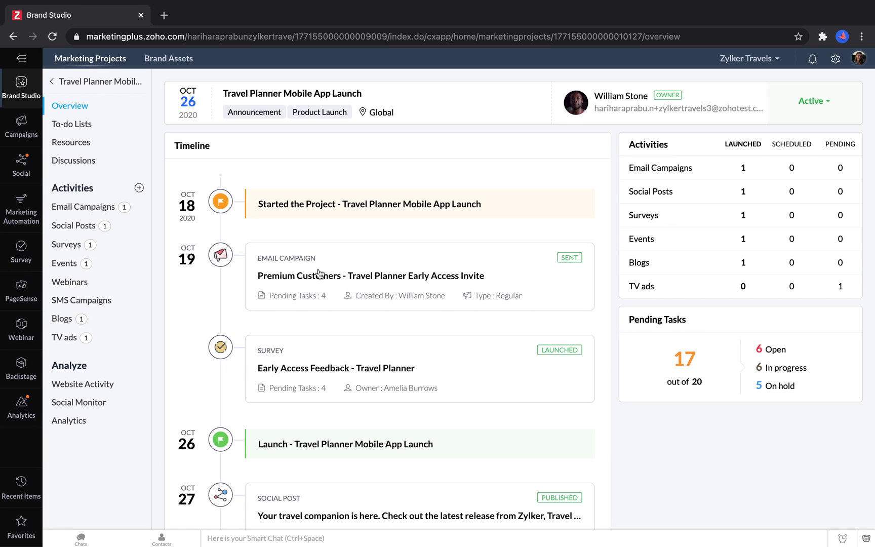
Scroll down through the Travel Planner project's timeline and activity counts
{"action": "scroll", "coordinate": [320, 271], "scroll_direction": "down", "scroll_amount": 3}
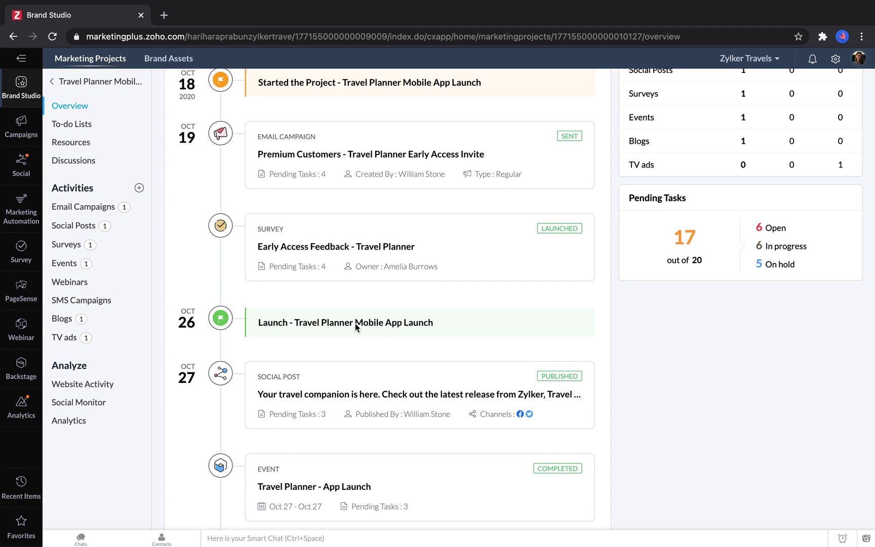
{"action": "scroll", "coordinate": [356, 326], "scroll_direction": "down", "scroll_amount": 2}
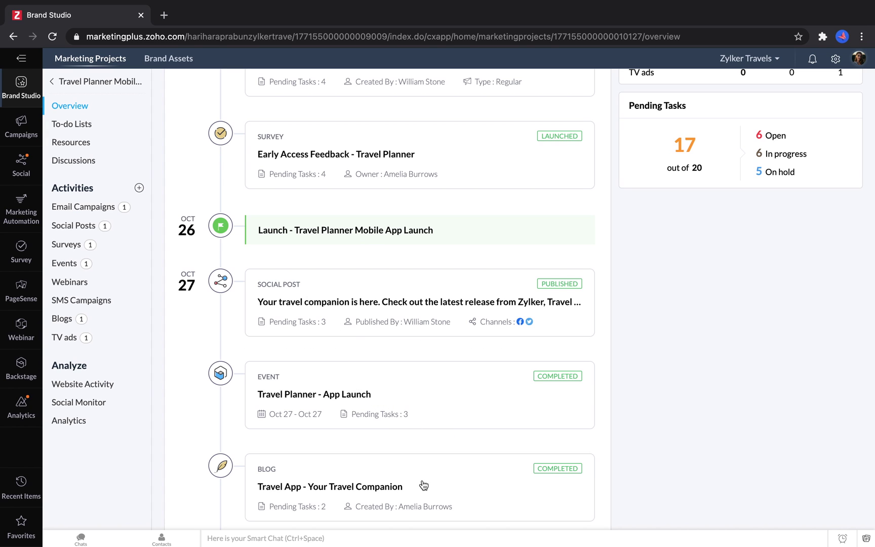
{"action": "scroll", "coordinate": [425, 481], "scroll_direction": "down", "scroll_amount": 1}
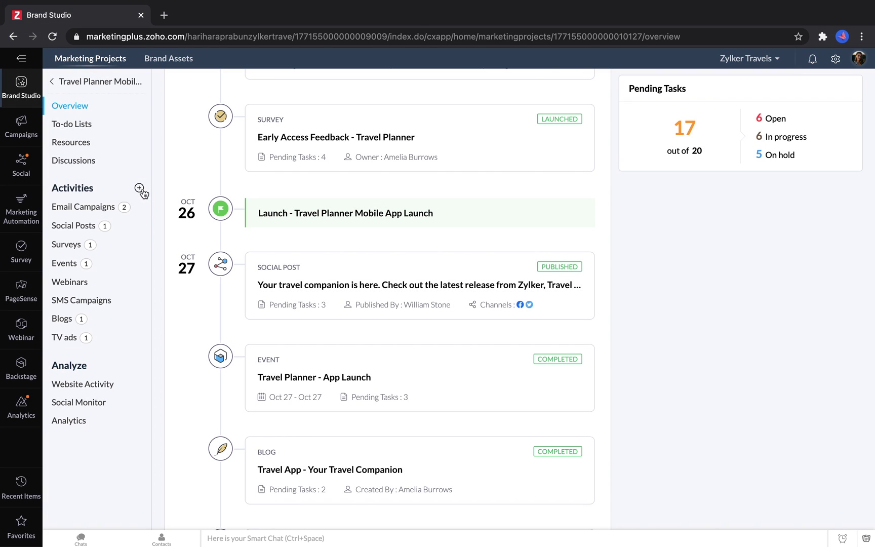
Create a regular email campaign 'Notify Past Customers' in the project and save its basic info
{"action": "left_click", "coordinate": [139, 189]}
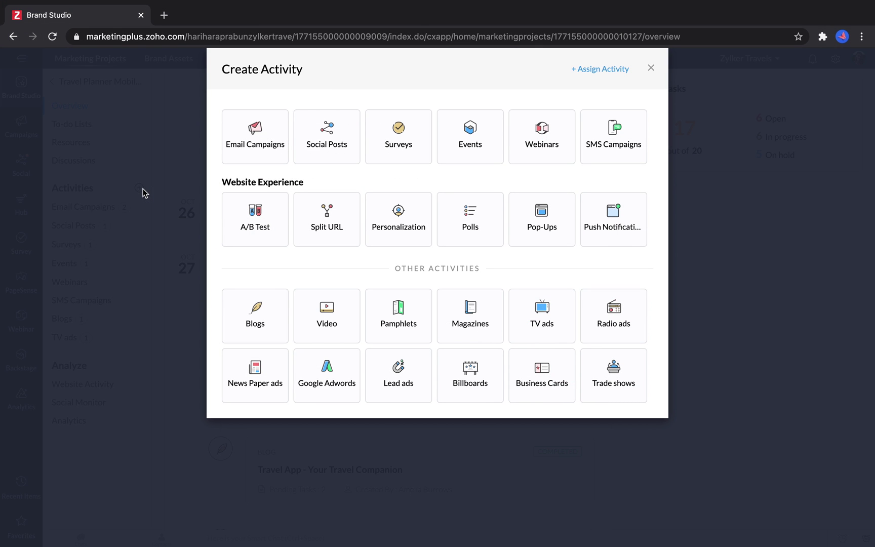
{"action": "mouse_move", "coordinate": [256, 146]}
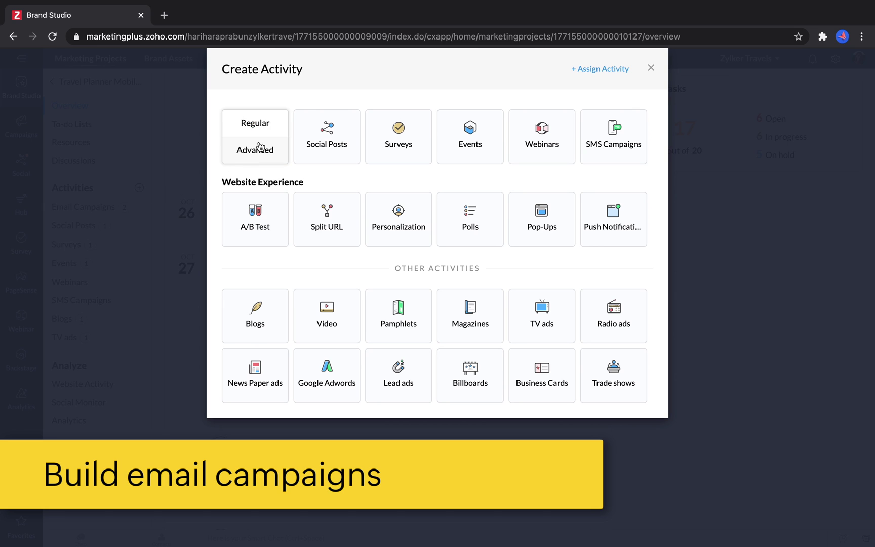
{"action": "left_click", "coordinate": [269, 125]}
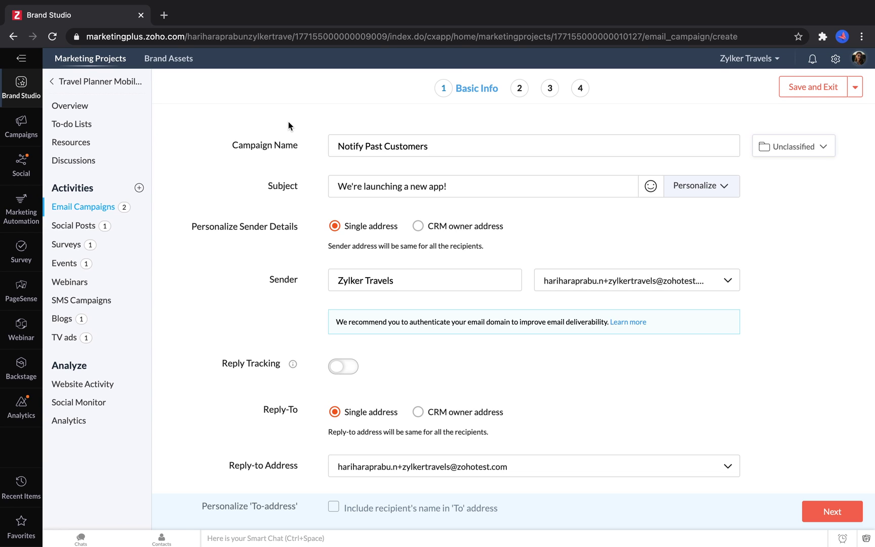
{"action": "left_click", "coordinate": [832, 511]}
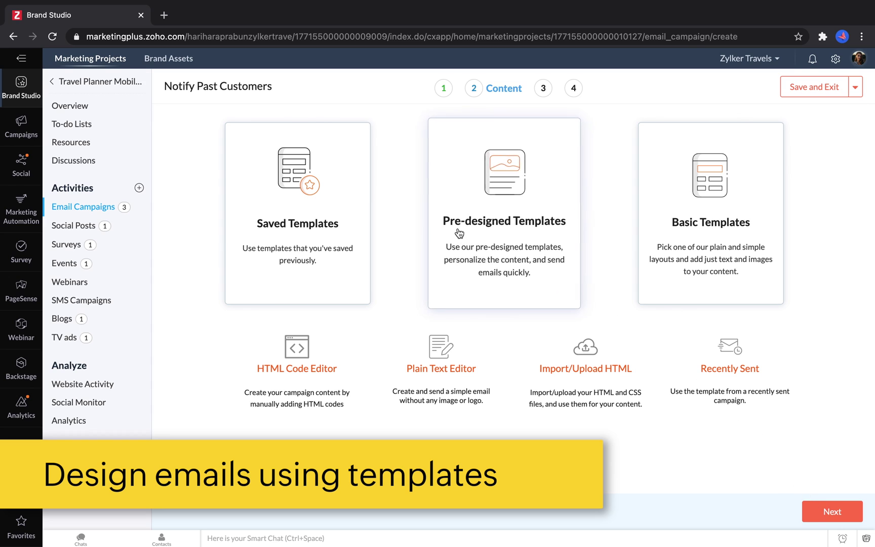
Browse the Pre-designed Templates gallery for the campaign's content
{"action": "left_click", "coordinate": [458, 232]}
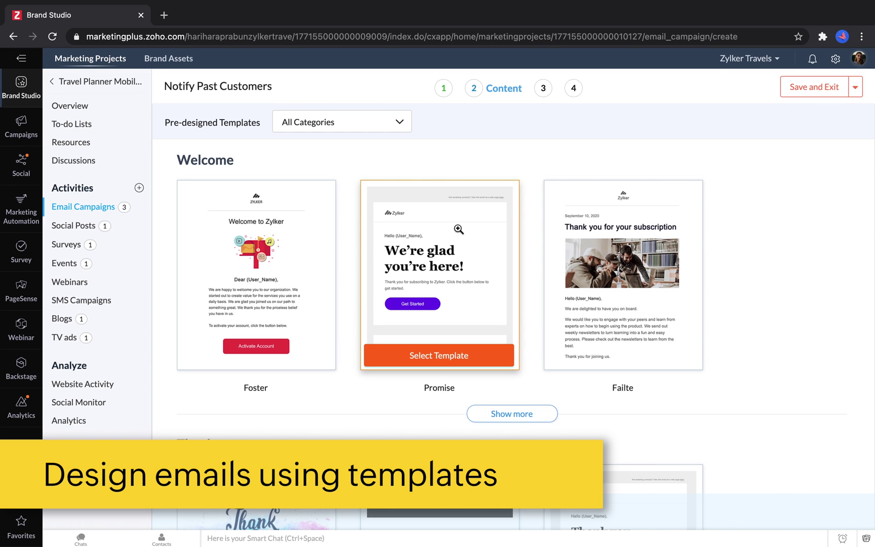
{"action": "scroll", "coordinate": [459, 229], "scroll_direction": "down", "scroll_amount": 5}
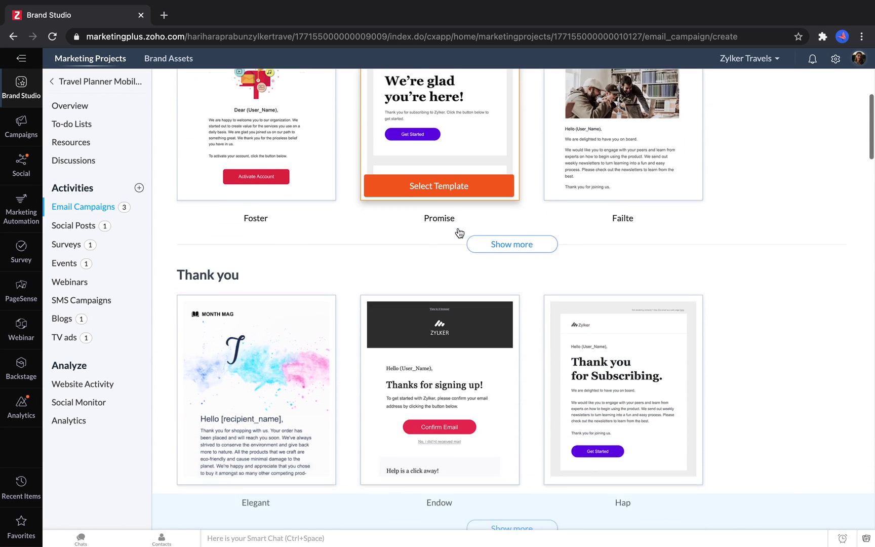
{"action": "scroll", "coordinate": [462, 267], "scroll_direction": "down", "scroll_amount": 4}
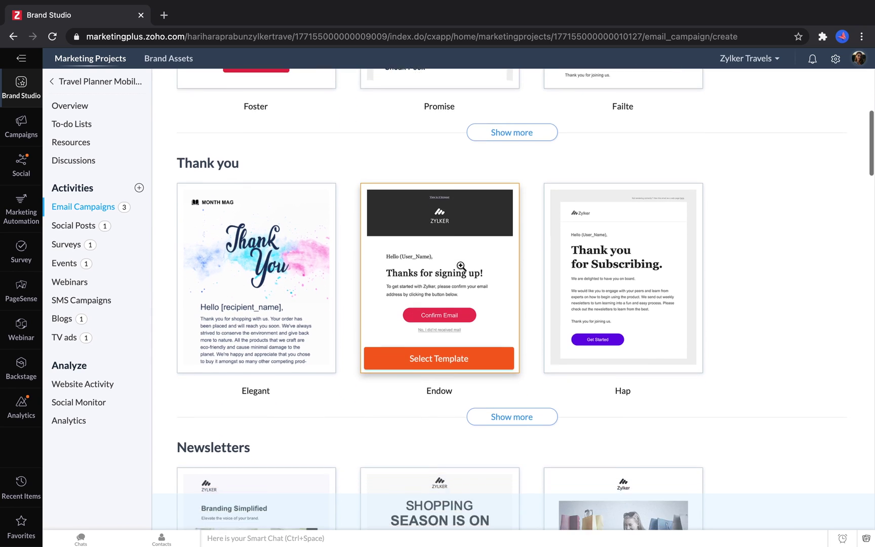
{"action": "scroll", "coordinate": [463, 267], "scroll_direction": "down", "scroll_amount": 2}
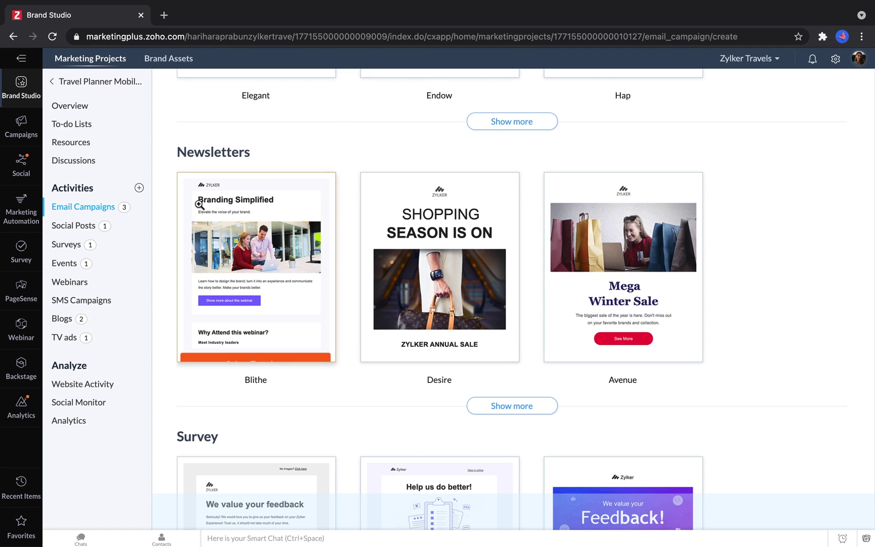
Draft a social post: 'Looking to plan a trip to Europe this fall? Plan no further!…' with the app link
{"action": "left_click", "coordinate": [139, 189]}
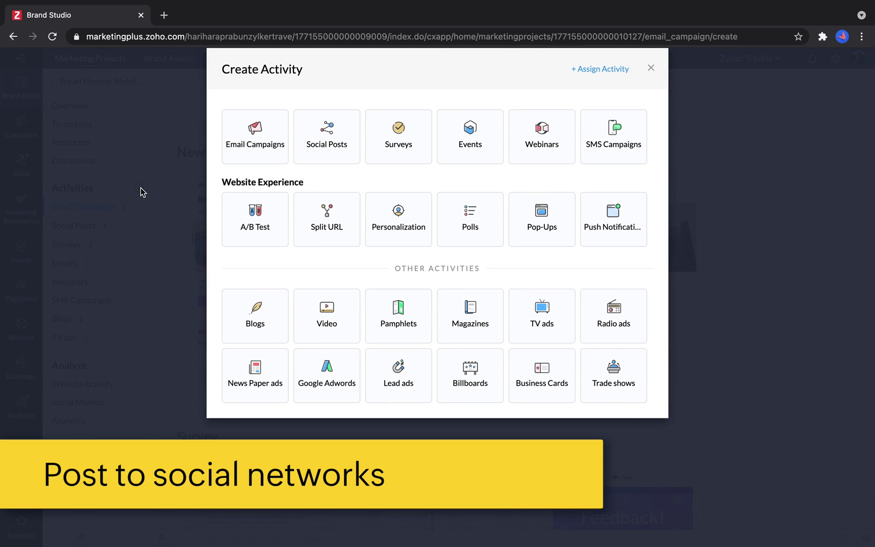
{"action": "left_click", "coordinate": [321, 141]}
{"action": "type", "text": "Looking to plan a trip to Europe this fall? Plan no further!"}
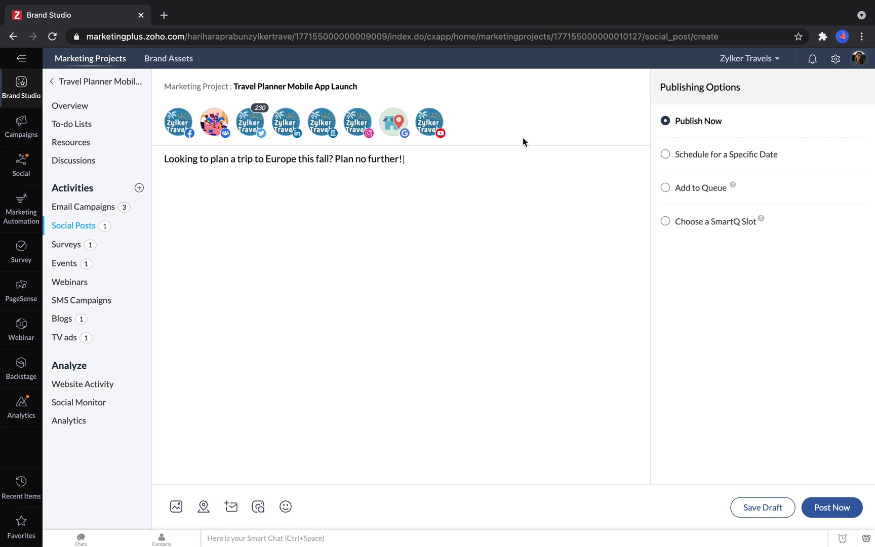
{"action": "type", "text": " We've got a new app that will help you sort out all you"}
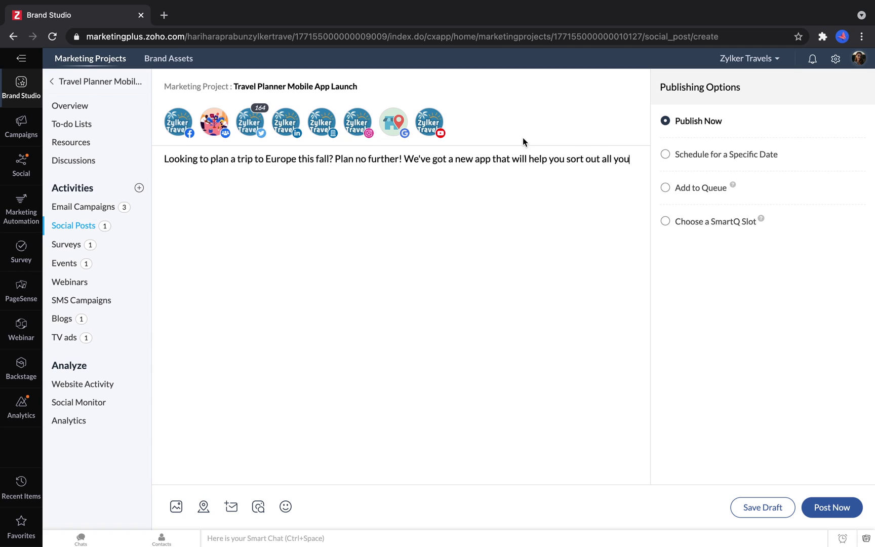
{"action": "type", "text": "r plans. Check it out here! www.exa"}
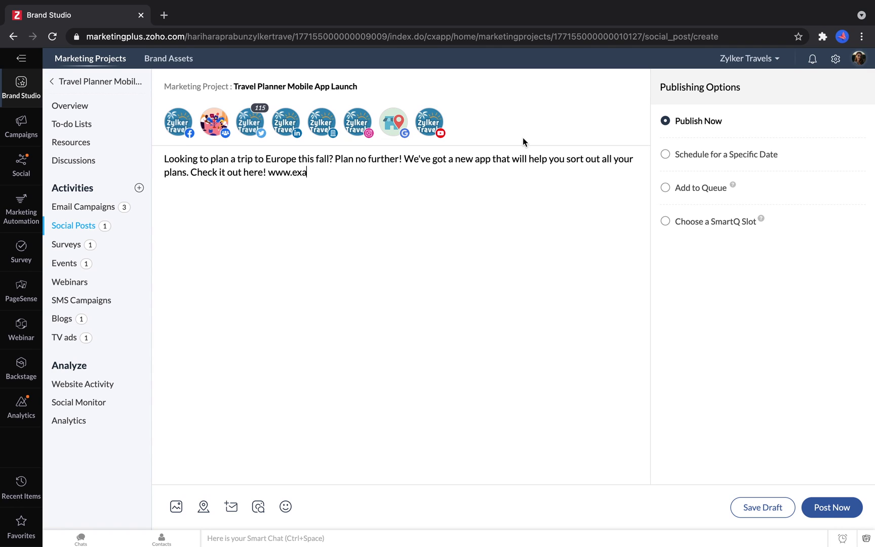
{"action": "type", "text": "mple.com/zylker-app"}
{"action": "key", "text": "Return"}
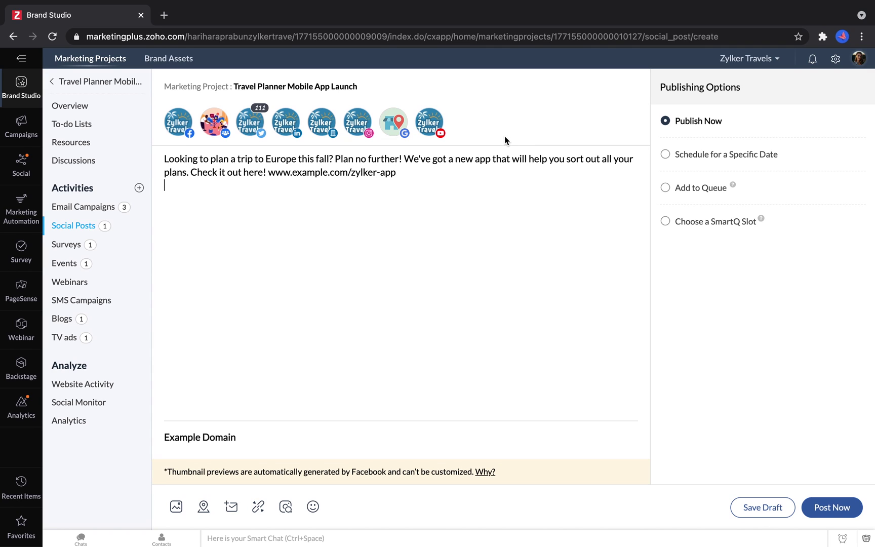
Exclude YouTube and Google My Business, and schedule the post in SmartQ slot 22 Apr 2021, 01:00 PM
{"action": "left_click", "coordinate": [430, 122]}
{"action": "left_click", "coordinate": [399, 123]}
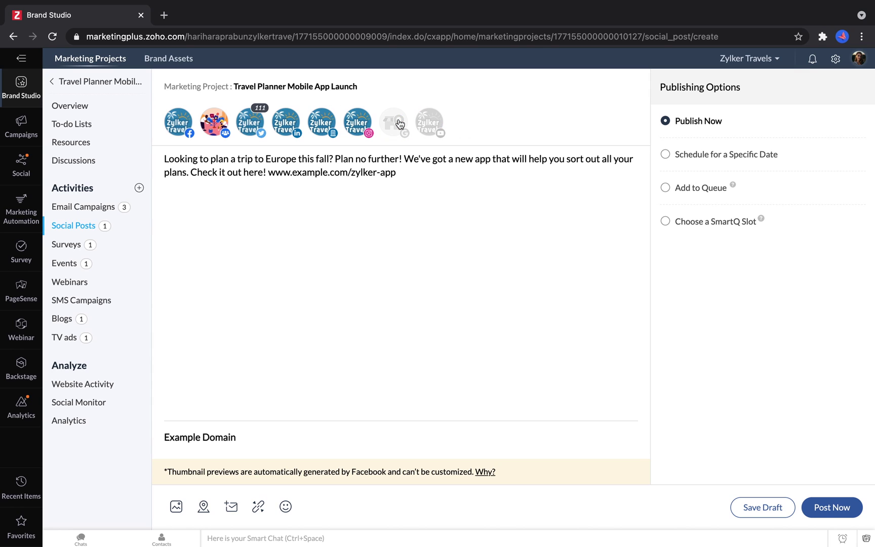
{"action": "left_click", "coordinate": [666, 155]}
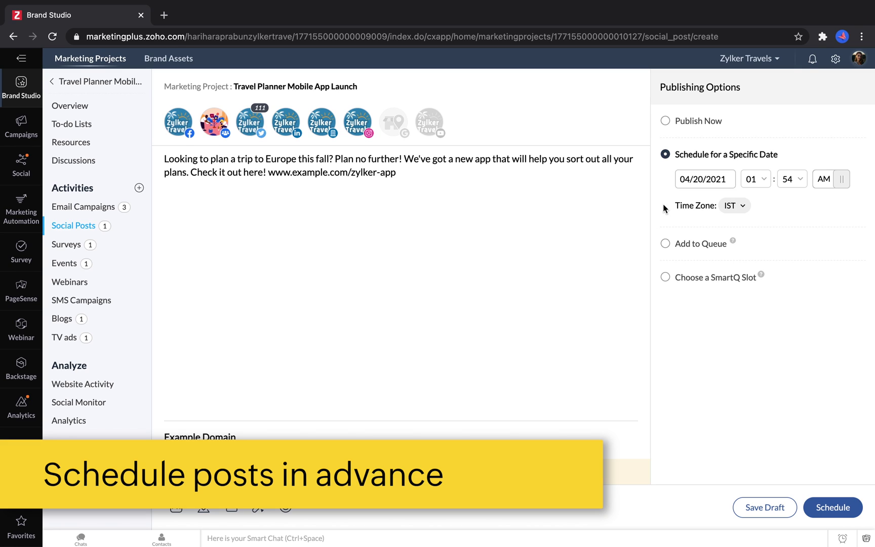
{"action": "left_click", "coordinate": [665, 276]}
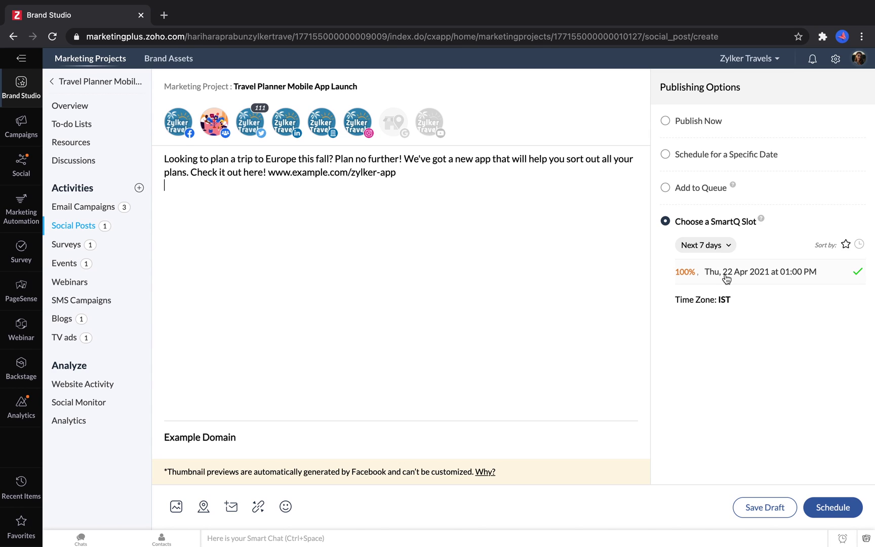
End the post's link line with a period, check Social Monitor feeds, then go to Marketing Automation
{"action": "key", "text": "BackSpace"}
{"action": "type", "text": "."}
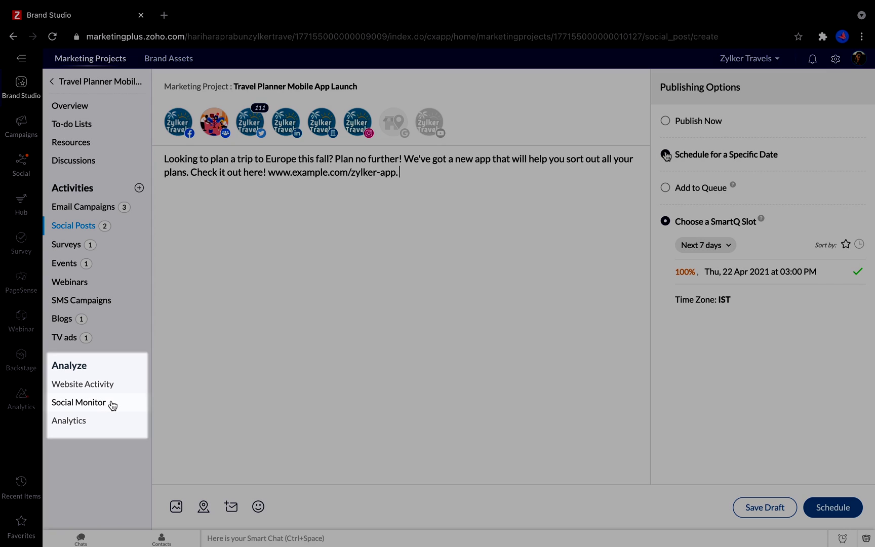
{"action": "left_click", "coordinate": [109, 405]}
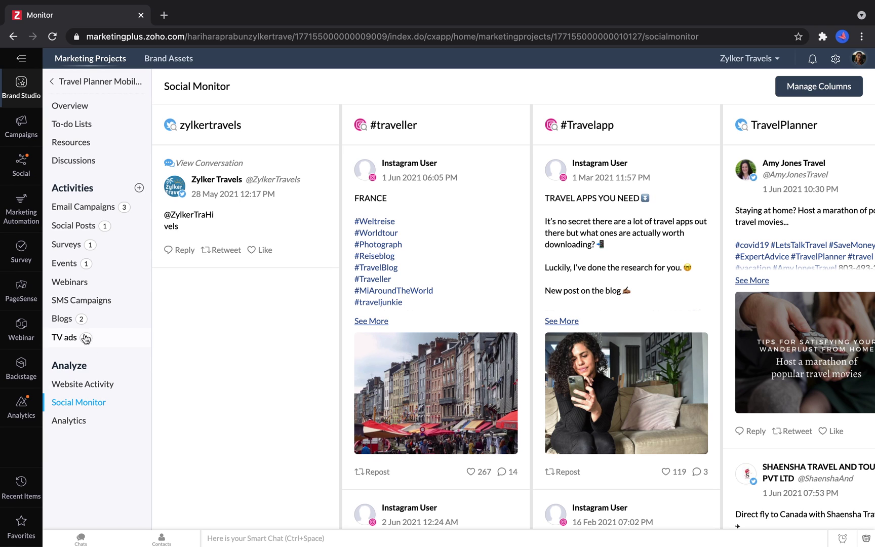
{"action": "left_click", "coordinate": [21, 205]}
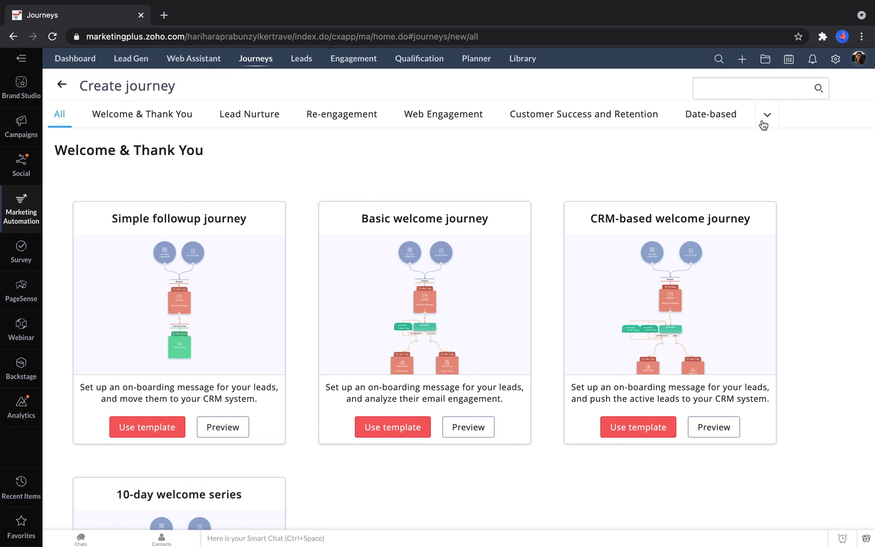
Start a journey from the Webinar category's Advanced webinar journey template, review its canvas, then open Surveys
{"action": "left_click", "coordinate": [763, 124]}
{"action": "left_click", "coordinate": [791, 208]}
{"action": "left_click", "coordinate": [376, 389]}
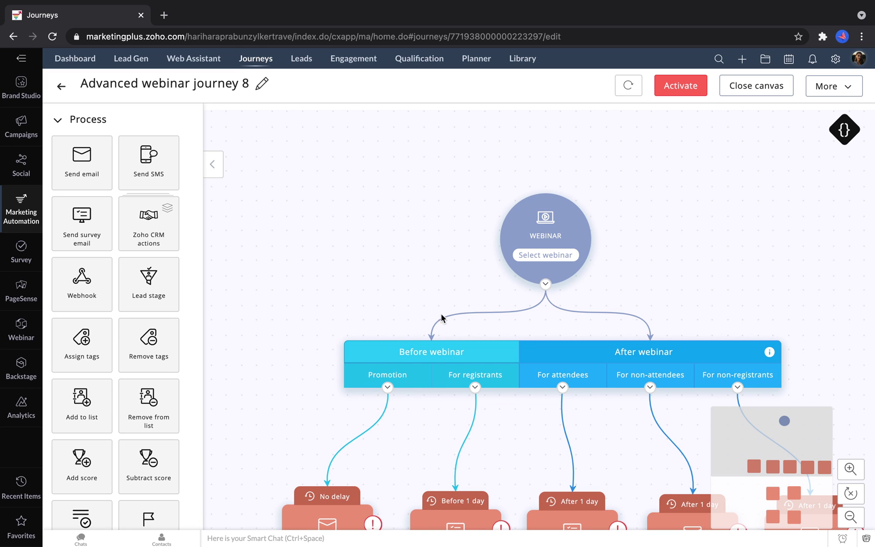
{"action": "scroll", "coordinate": [336, 298], "scroll_direction": "down", "scroll_amount": 3}
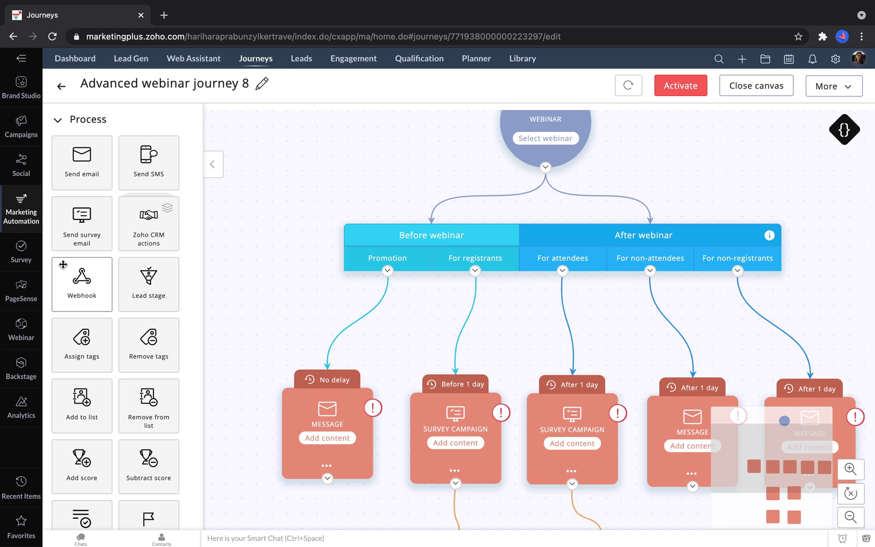
{"action": "left_click", "coordinate": [21, 249]}
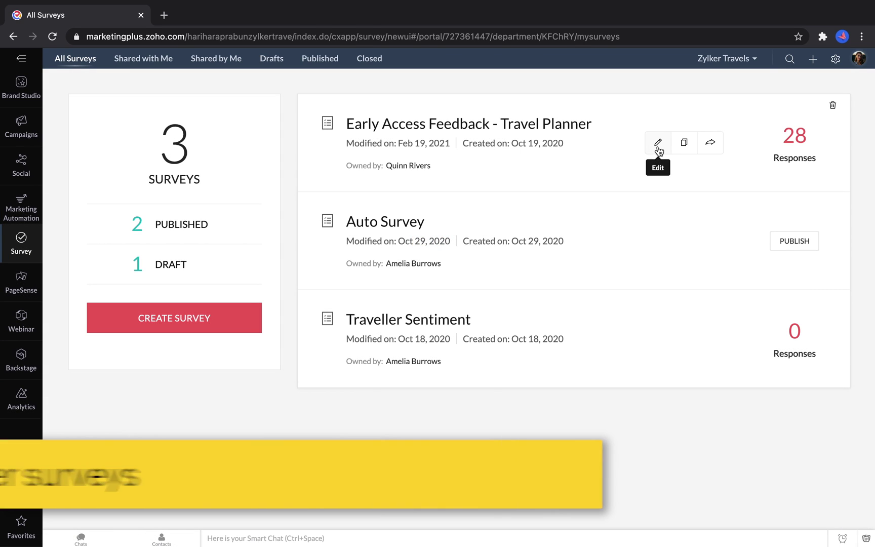
Look through the Early Access Feedback - Travel Planner survey questions in the builder, then go to PageSense
{"action": "left_click", "coordinate": [657, 146]}
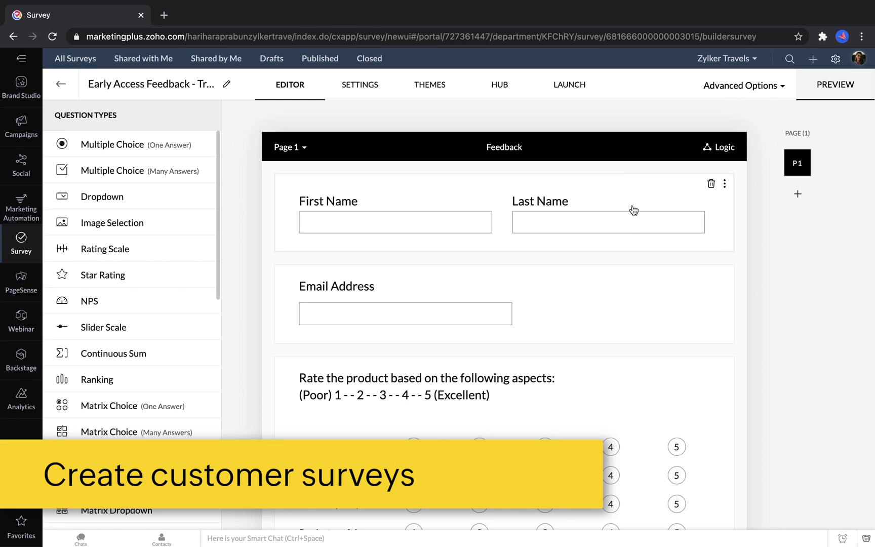
{"action": "scroll", "coordinate": [626, 228], "scroll_direction": "down", "scroll_amount": 3}
{"action": "scroll", "coordinate": [626, 228], "scroll_direction": "down", "scroll_amount": 6}
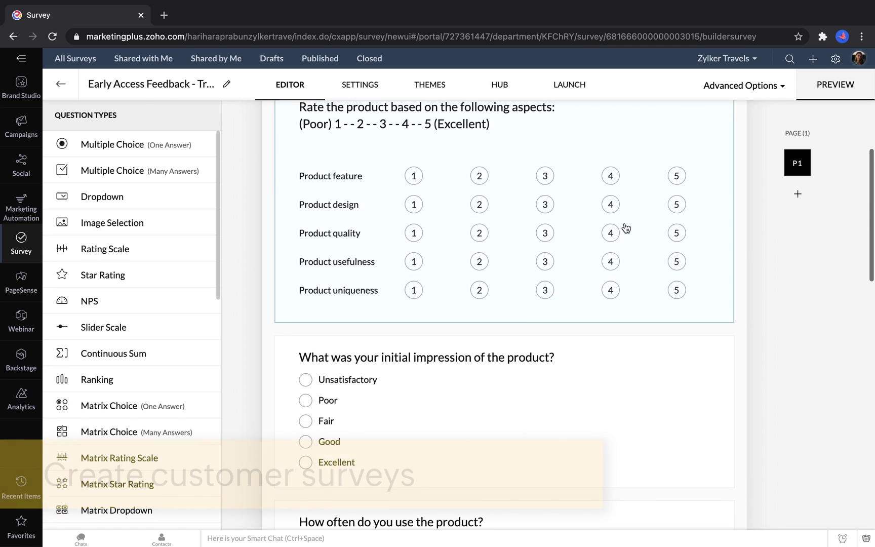
{"action": "scroll", "coordinate": [626, 229], "scroll_direction": "down", "scroll_amount": 2}
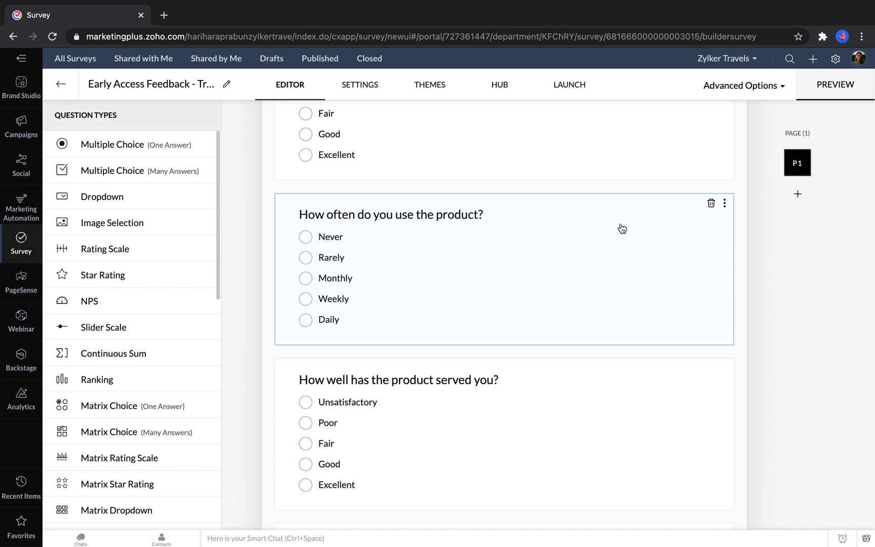
{"action": "left_click", "coordinate": [19, 282]}
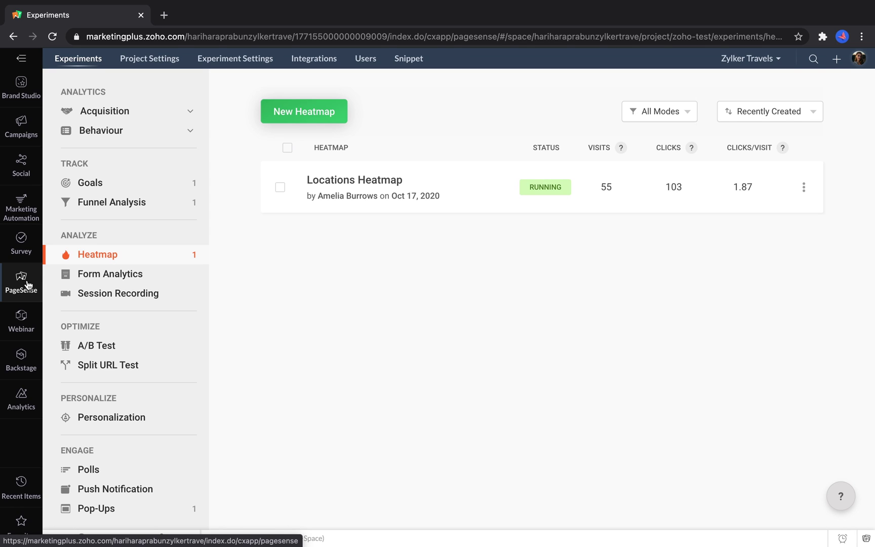
Open the Locations Heatmap report for the Zylker Travels page
{"action": "left_click", "coordinate": [331, 185]}
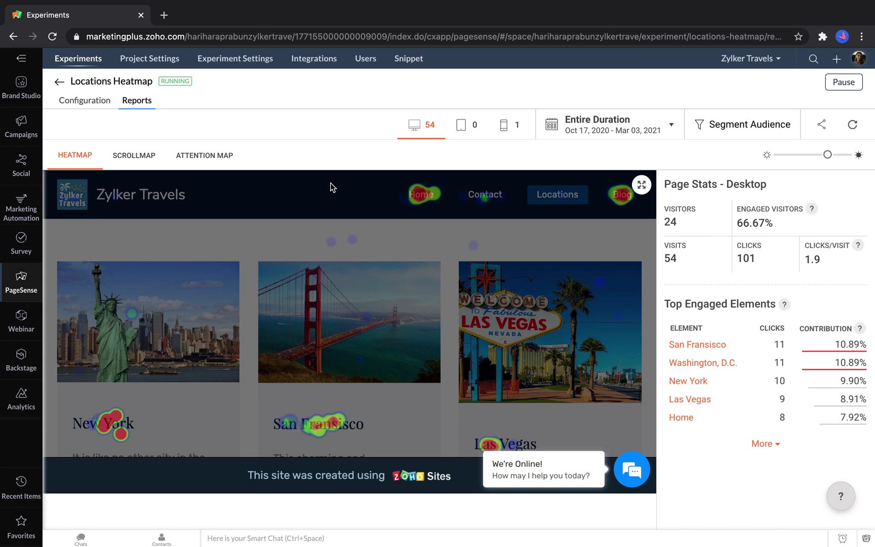
Visit the Webinar module, then move to Backstage's Live events list
{"action": "left_click", "coordinate": [18, 320]}
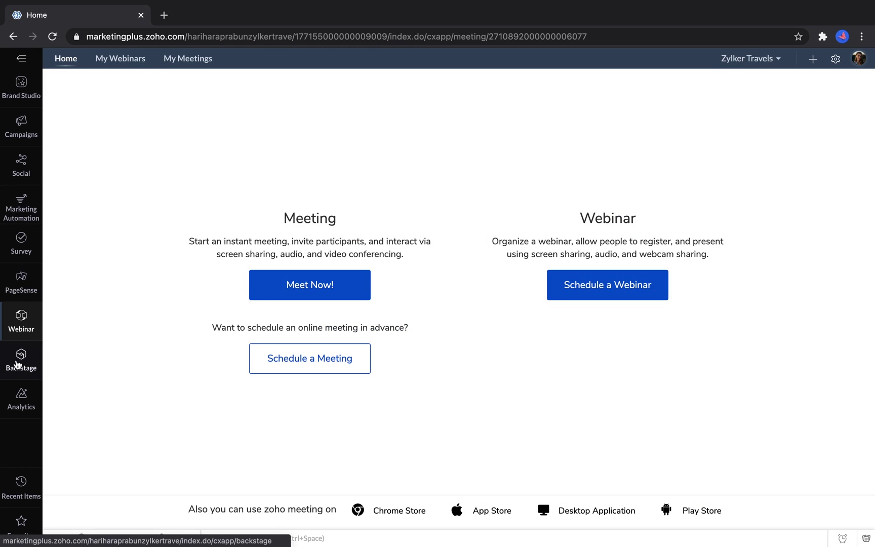
{"action": "left_click", "coordinate": [18, 362]}
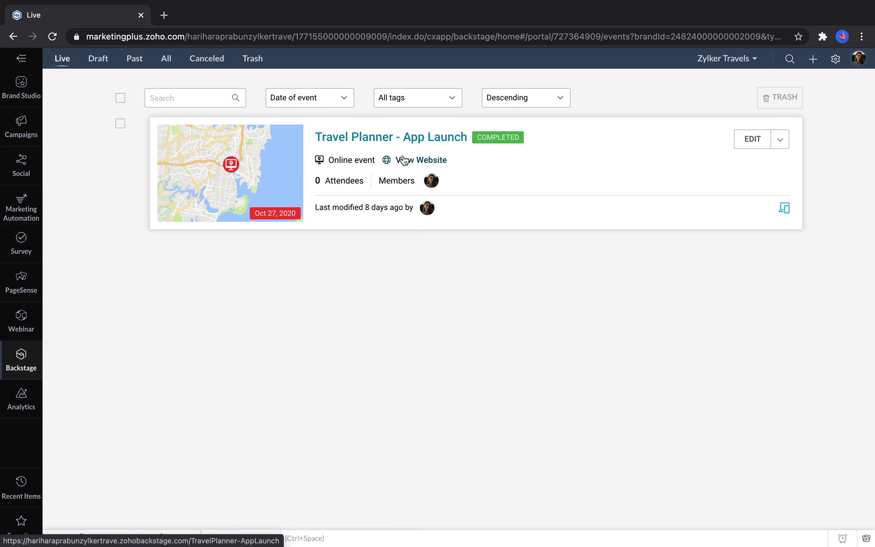
Scroll through the Travel Planner - App Launch event website, then go to the Analytics dashboards
{"action": "left_click", "coordinate": [405, 160]}
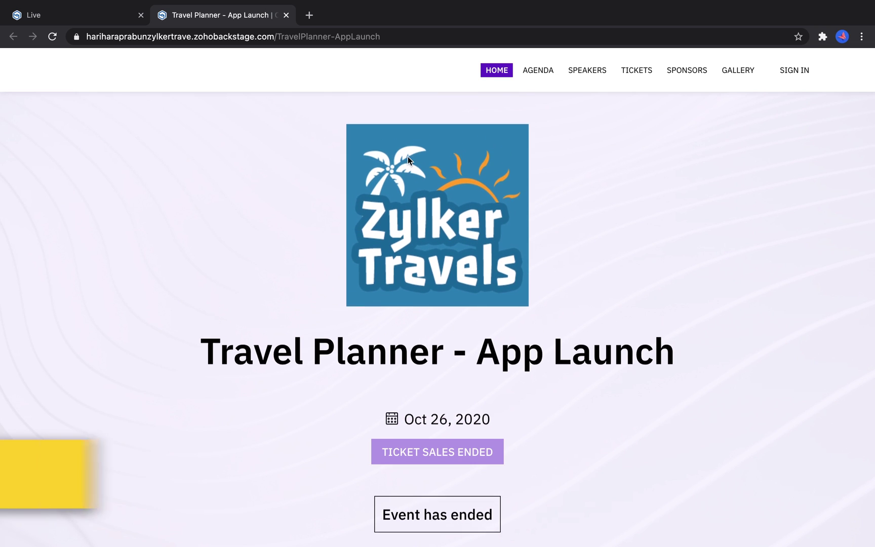
{"action": "scroll", "coordinate": [408, 157], "scroll_direction": "down", "scroll_amount": 8}
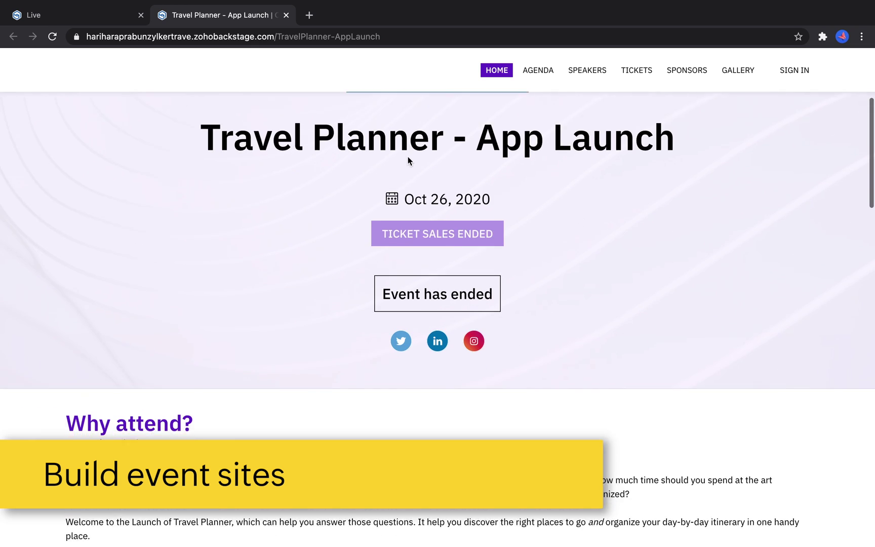
{"action": "scroll", "coordinate": [408, 156], "scroll_direction": "down", "scroll_amount": 4}
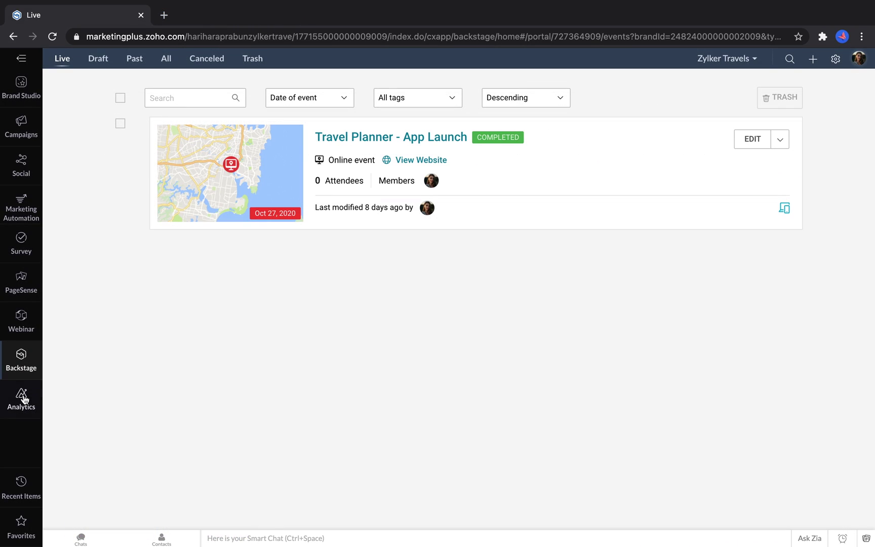
{"action": "left_click", "coordinate": [21, 397]}
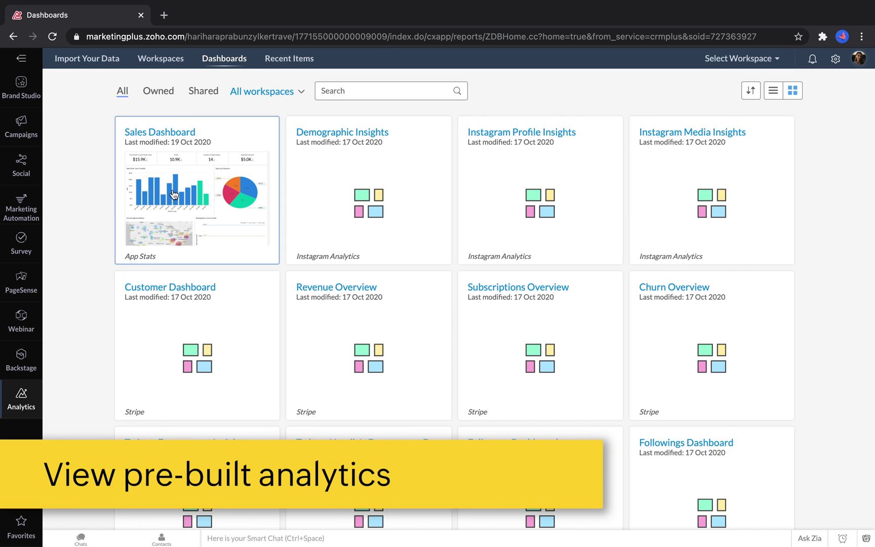
Review the Sales Dashboard's KPIs and charts, then go to Setup's Zylker Travels Roles page
{"action": "left_click", "coordinate": [178, 190]}
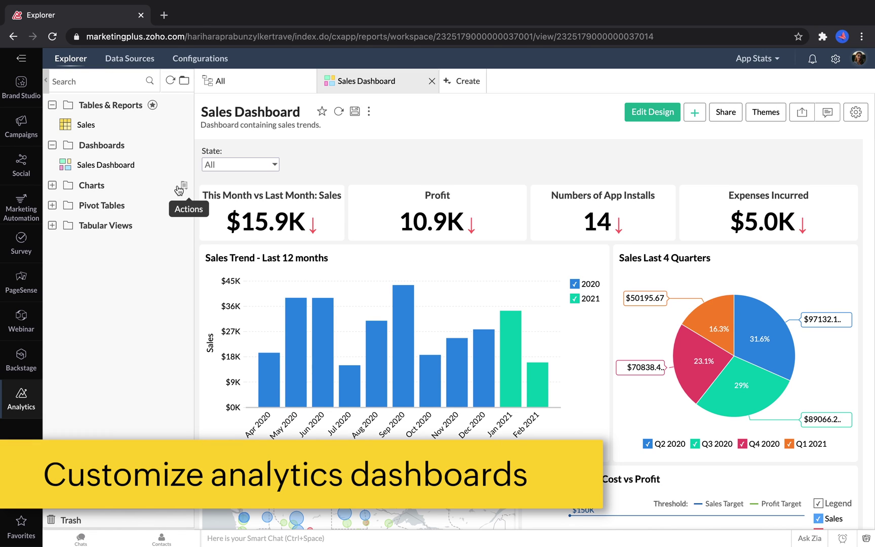
{"action": "scroll", "coordinate": [370, 264], "scroll_direction": "down", "scroll_amount": 1}
{"action": "scroll", "coordinate": [371, 267], "scroll_direction": "down", "scroll_amount": 5}
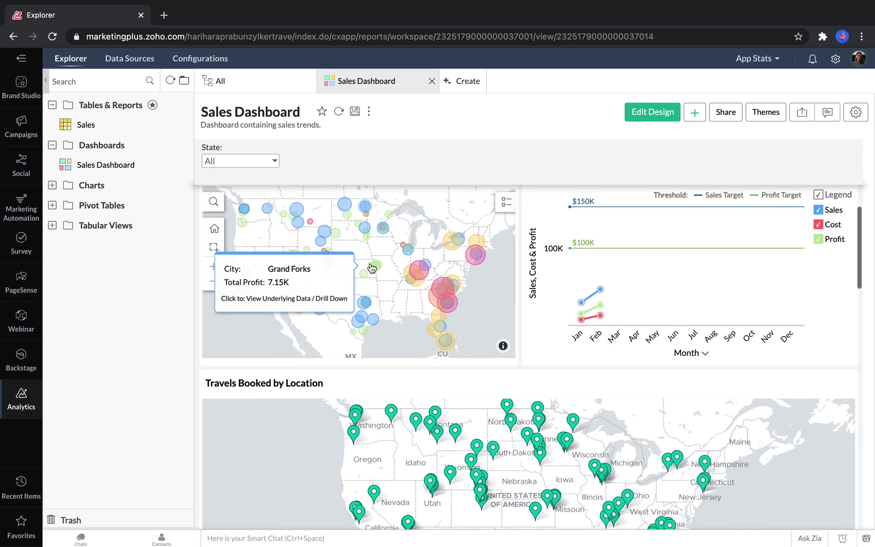
{"action": "scroll", "coordinate": [372, 264], "scroll_direction": "down", "scroll_amount": 1}
{"action": "scroll", "coordinate": [371, 264], "scroll_direction": "up", "scroll_amount": 6}
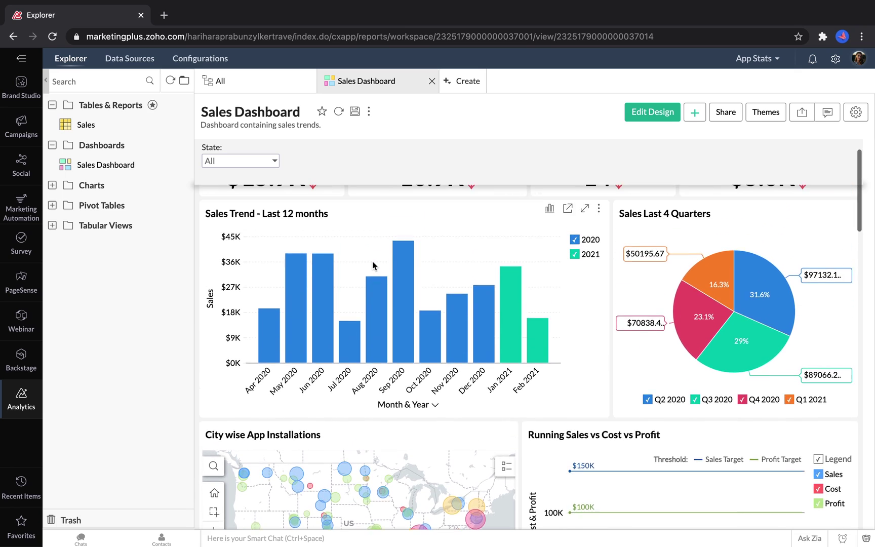
{"action": "scroll", "coordinate": [373, 266], "scroll_direction": "up", "scroll_amount": 1}
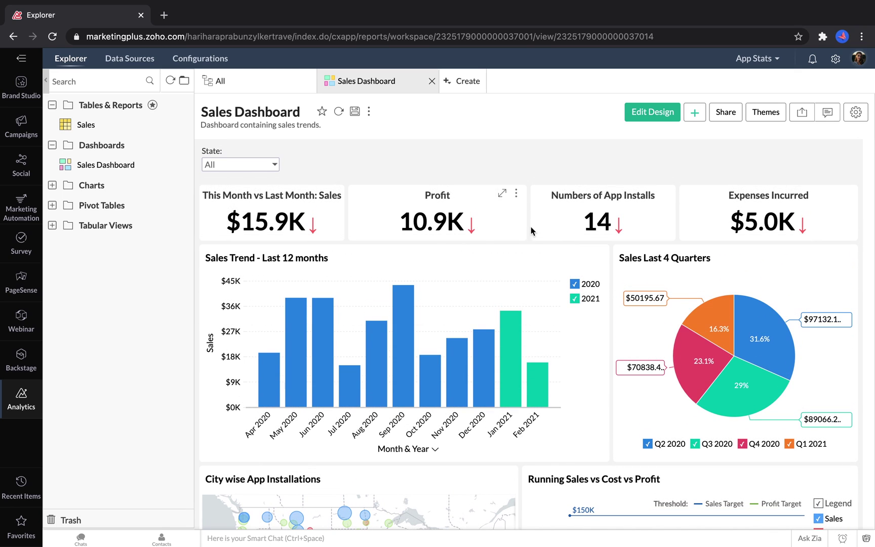
{"action": "left_click", "coordinate": [837, 60]}
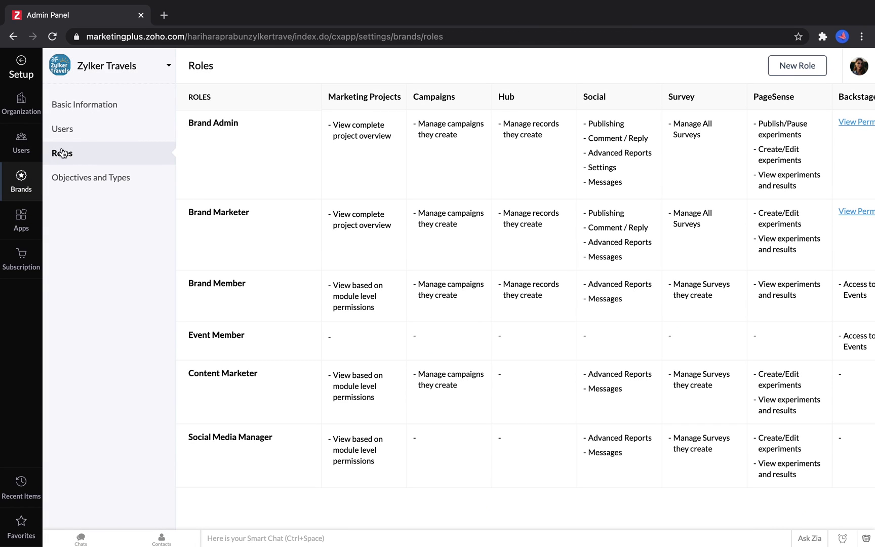
Edit a Brand Marketer user from the brand's Users list and expand the Brand Role choices
{"action": "left_click", "coordinate": [84, 132]}
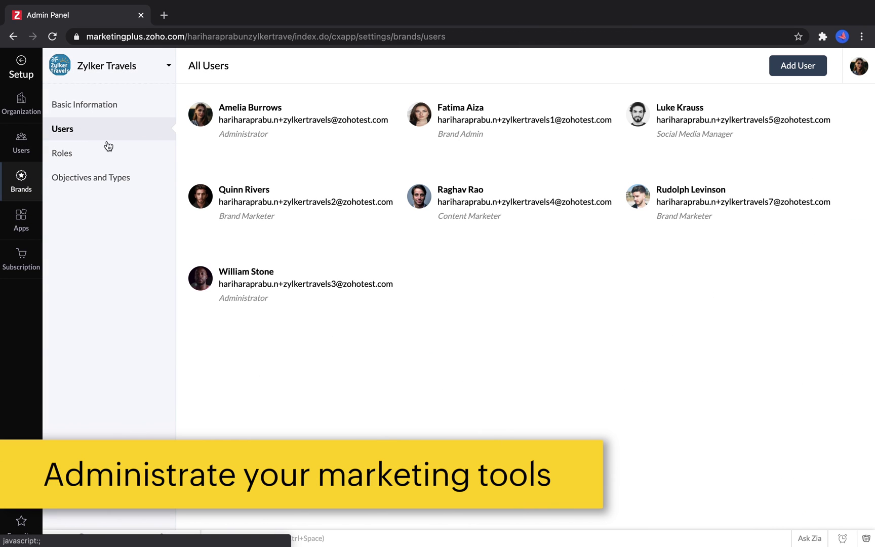
{"action": "left_click", "coordinate": [222, 233]}
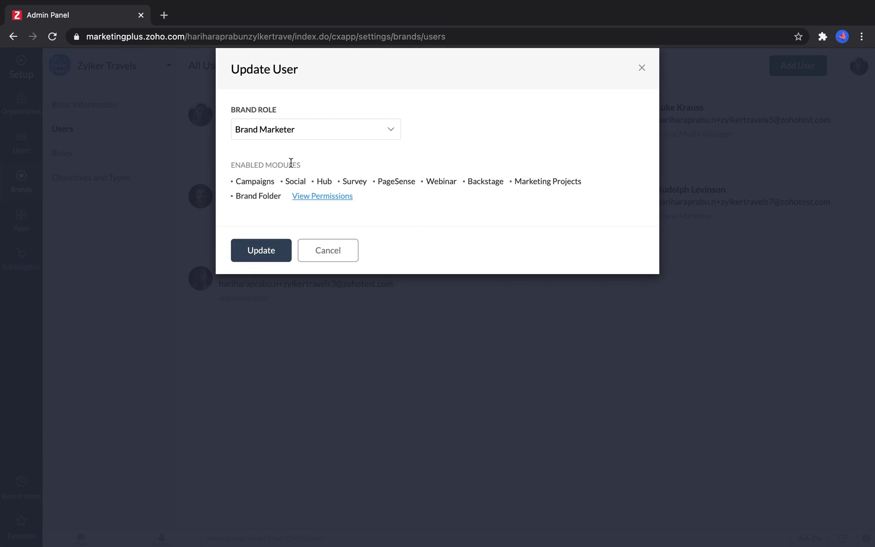
{"action": "left_click", "coordinate": [333, 129]}
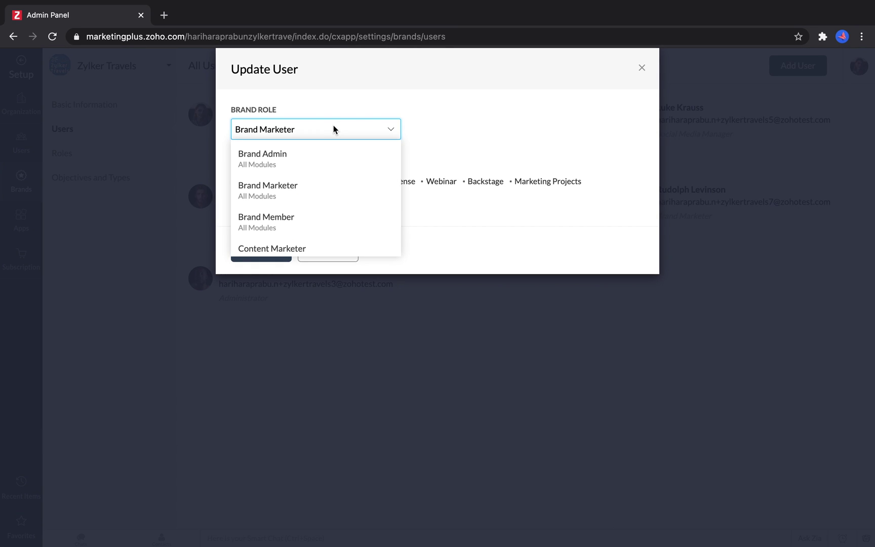